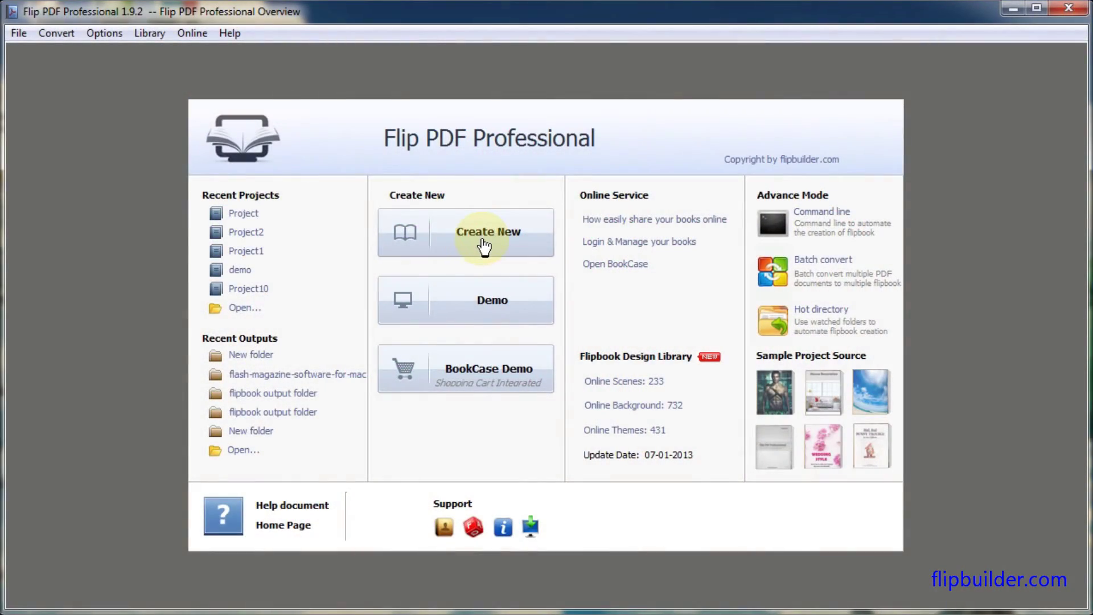
# Start a new flipbook project to reach the template selection.
pyautogui.click(484, 245)
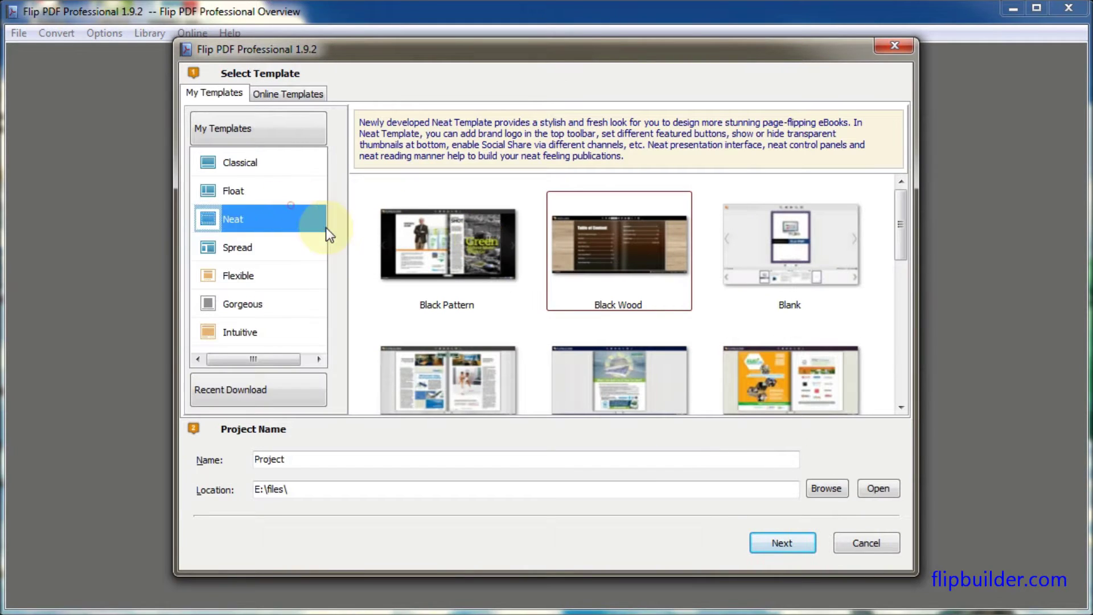
# Pick a template and import E:\files\8.18.pdf, with its links, as a 26-page flipbook.
pyautogui.click(585, 374)
pyautogui.click(782, 543)
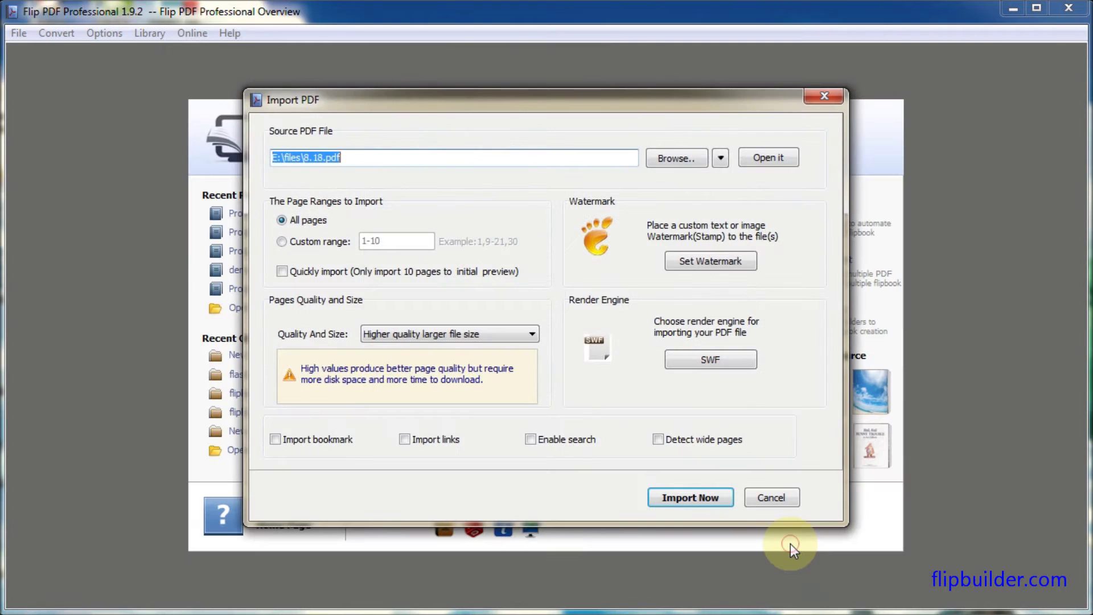
pyautogui.click(679, 158)
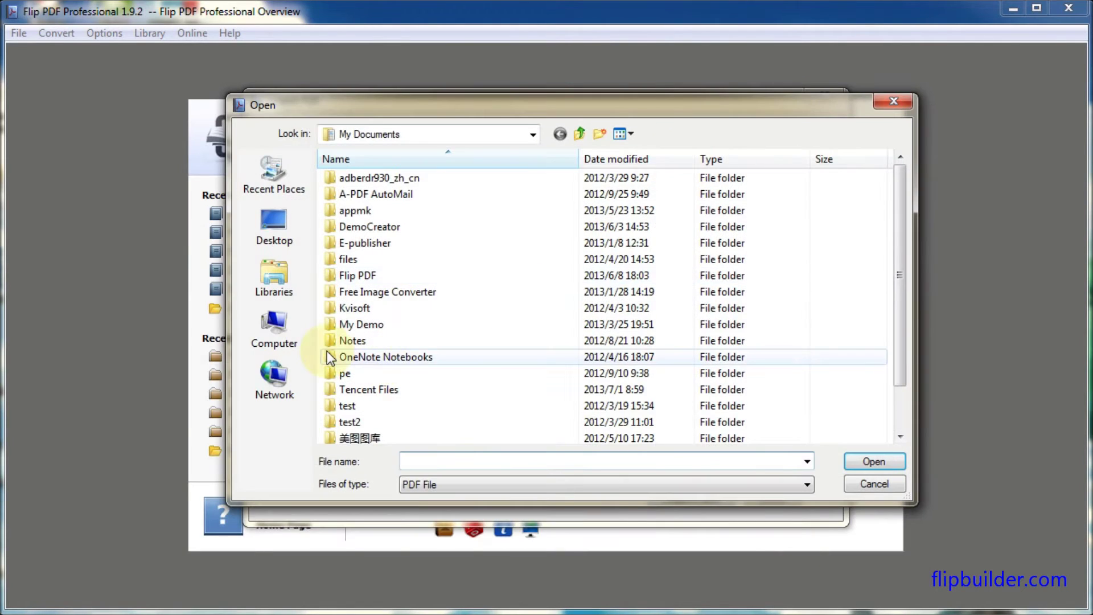
pyautogui.click(276, 329)
pyautogui.doubleClick(409, 238)
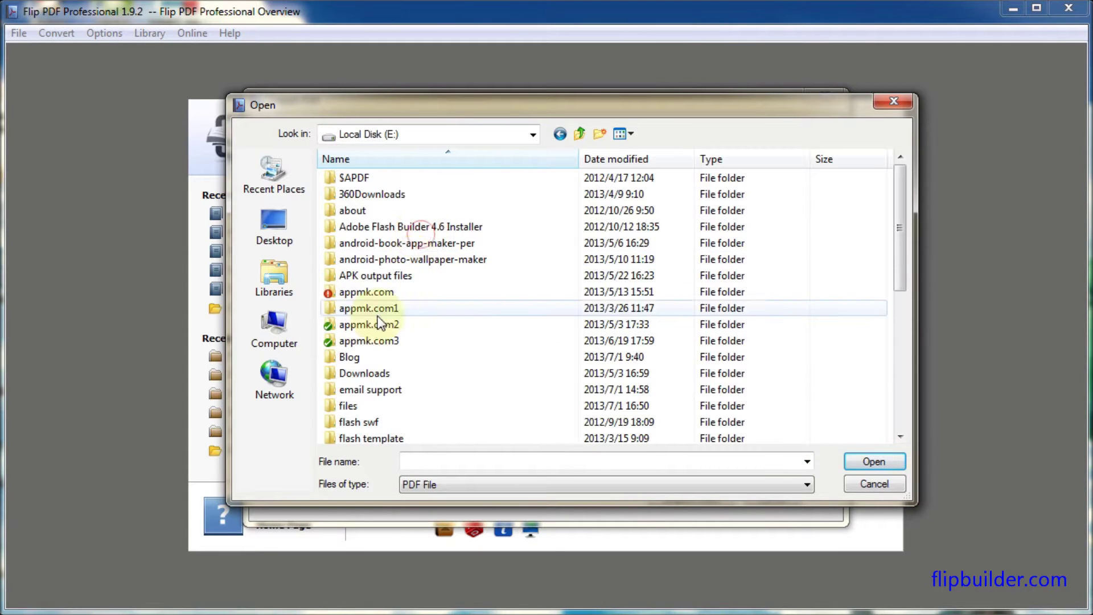
pyautogui.click(348, 406)
pyautogui.doubleClick(348, 408)
pyautogui.click(530, 207)
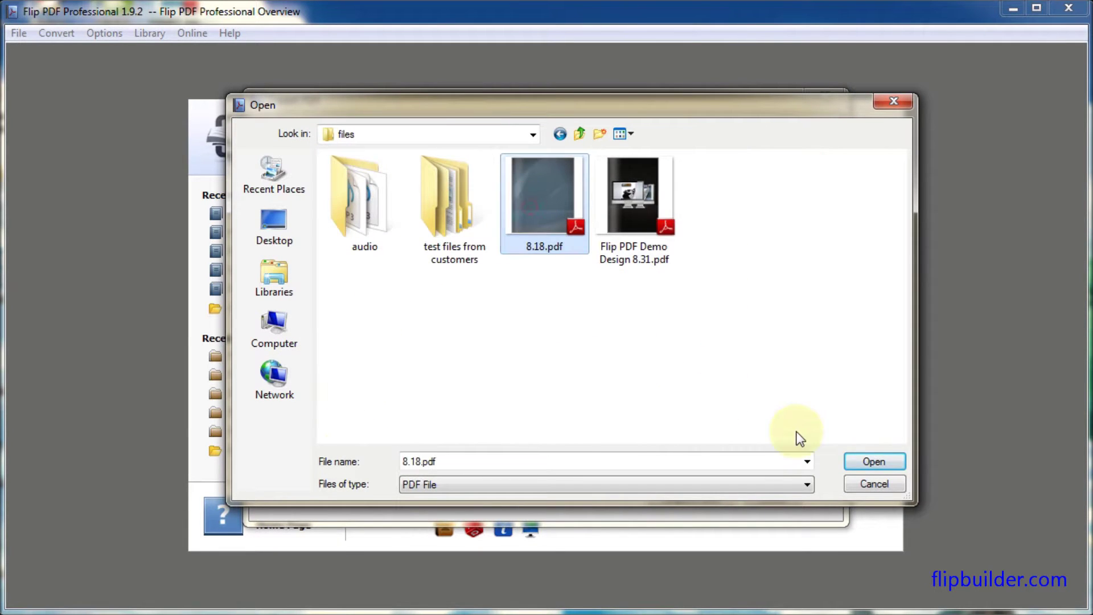
pyautogui.click(874, 461)
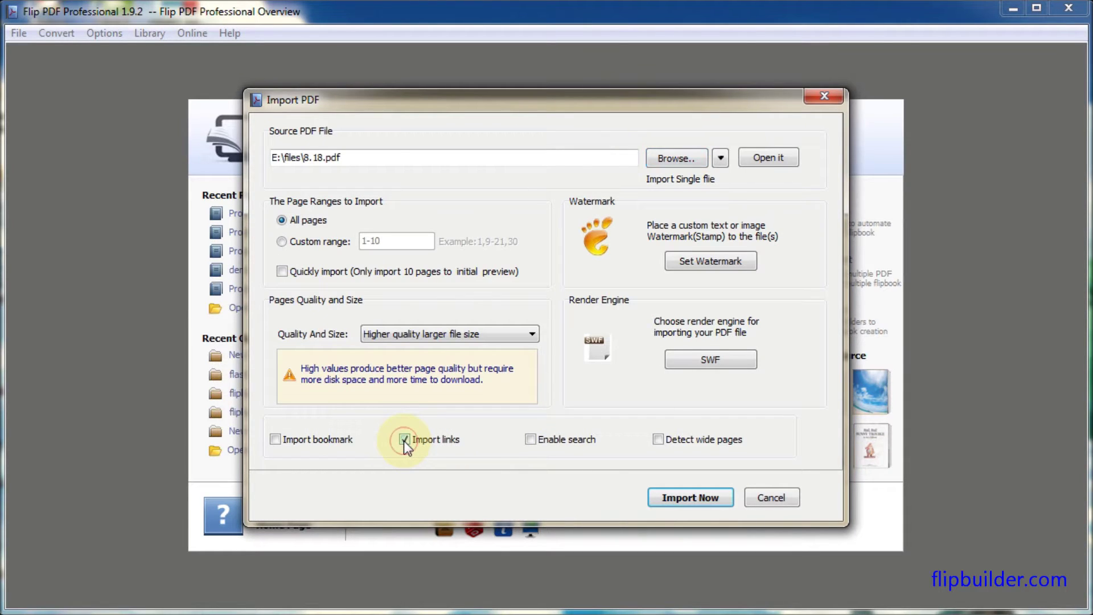
pyautogui.click(690, 499)
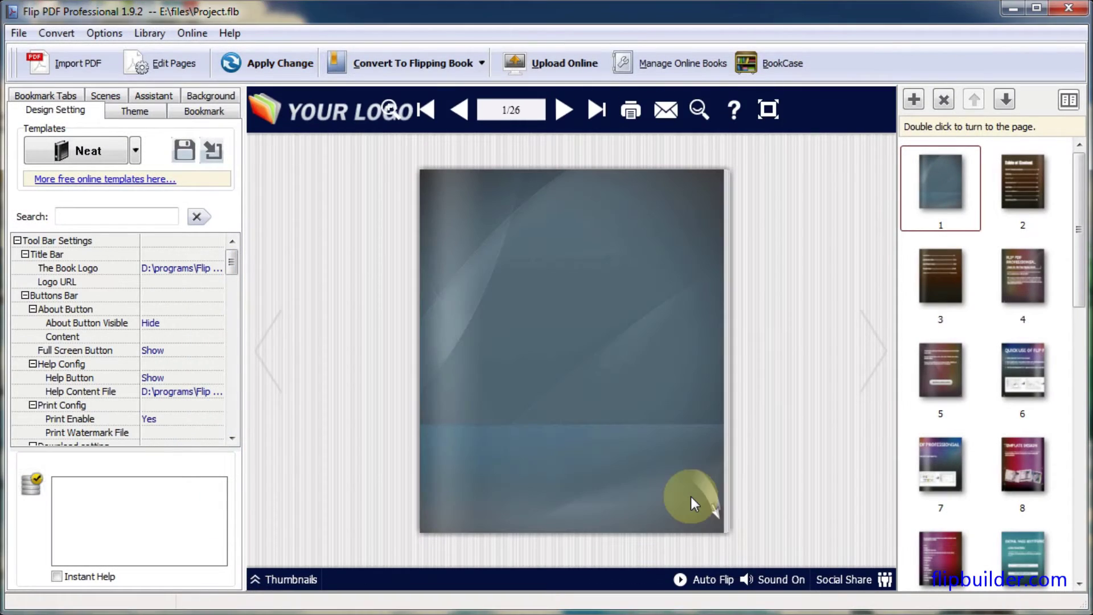
# Open the 26-page book in Flip Page Editor with page 3 shown.
pyautogui.click(168, 63)
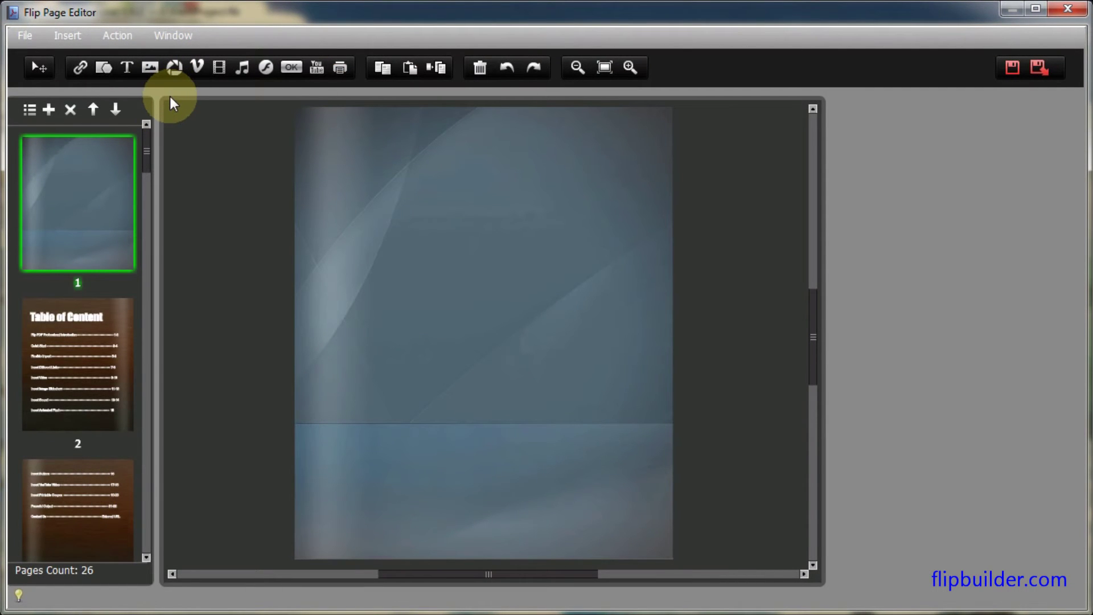
pyautogui.click(69, 506)
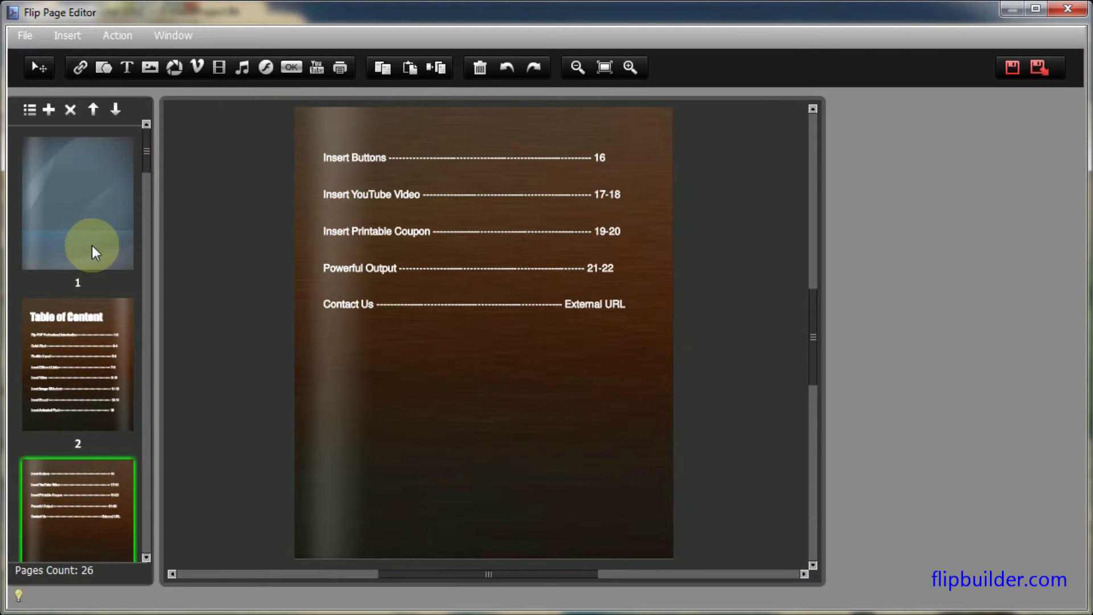
pyautogui.click(79, 67)
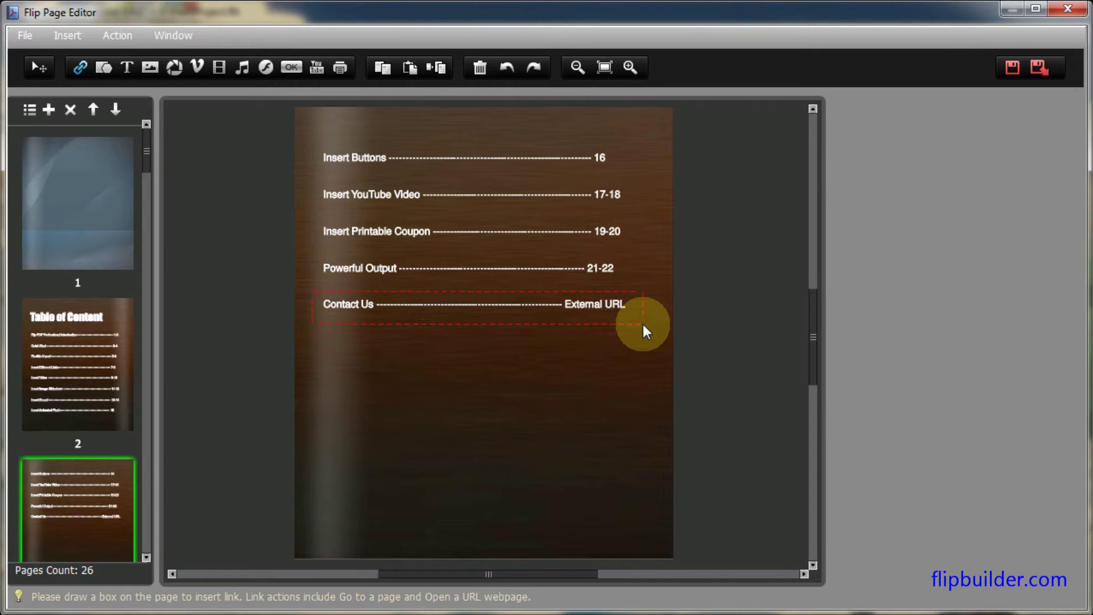
pyautogui.moveTo(643, 323); pyautogui.dragTo(643, 324)
pyautogui.click(893, 138)
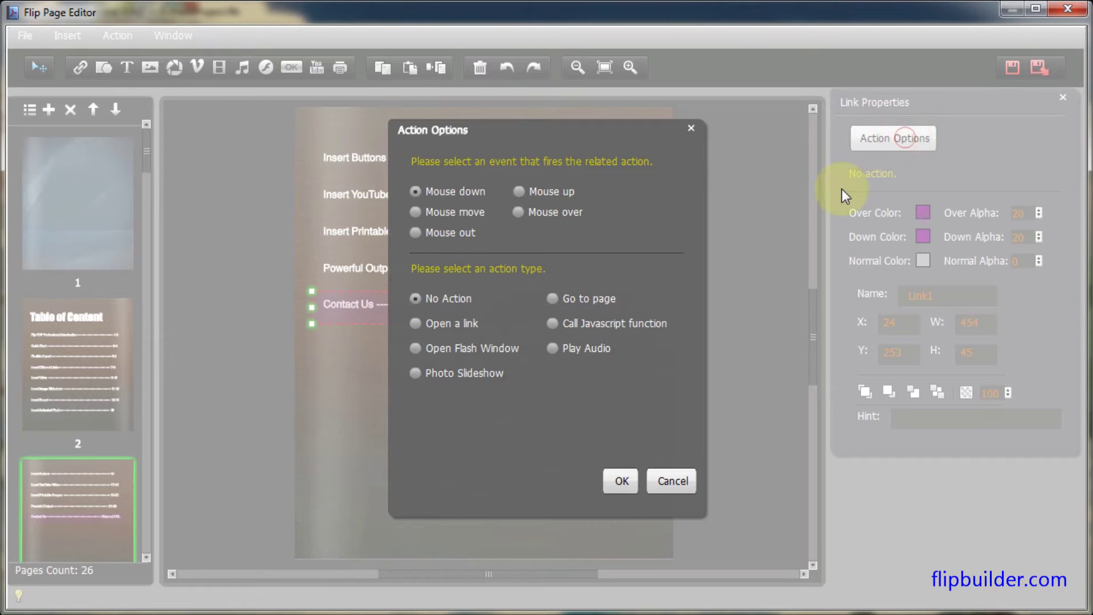
pyautogui.click(415, 323)
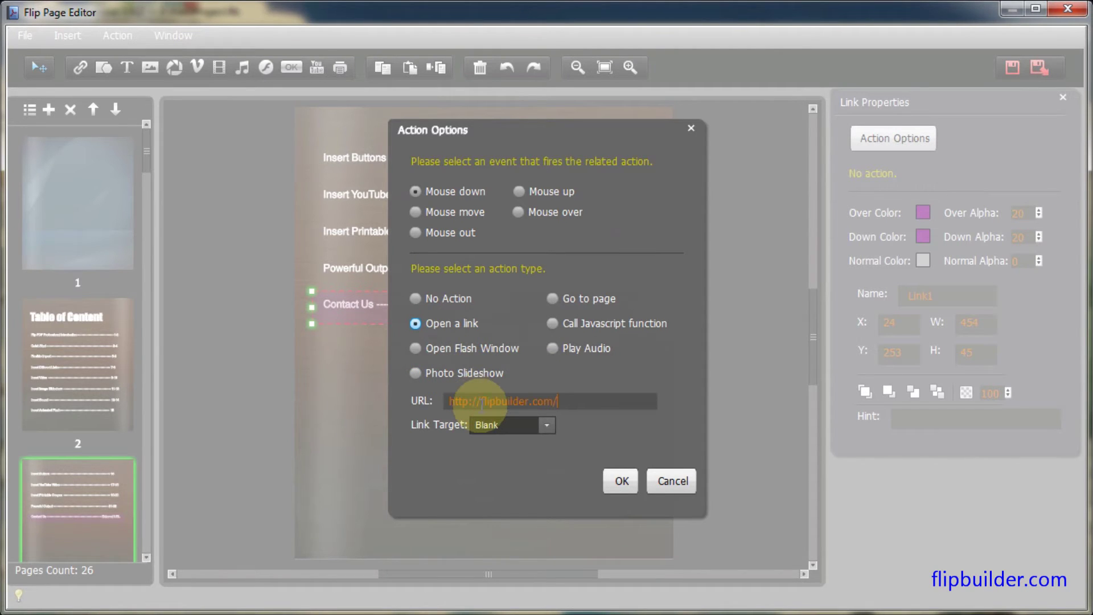
pyautogui.click(623, 481)
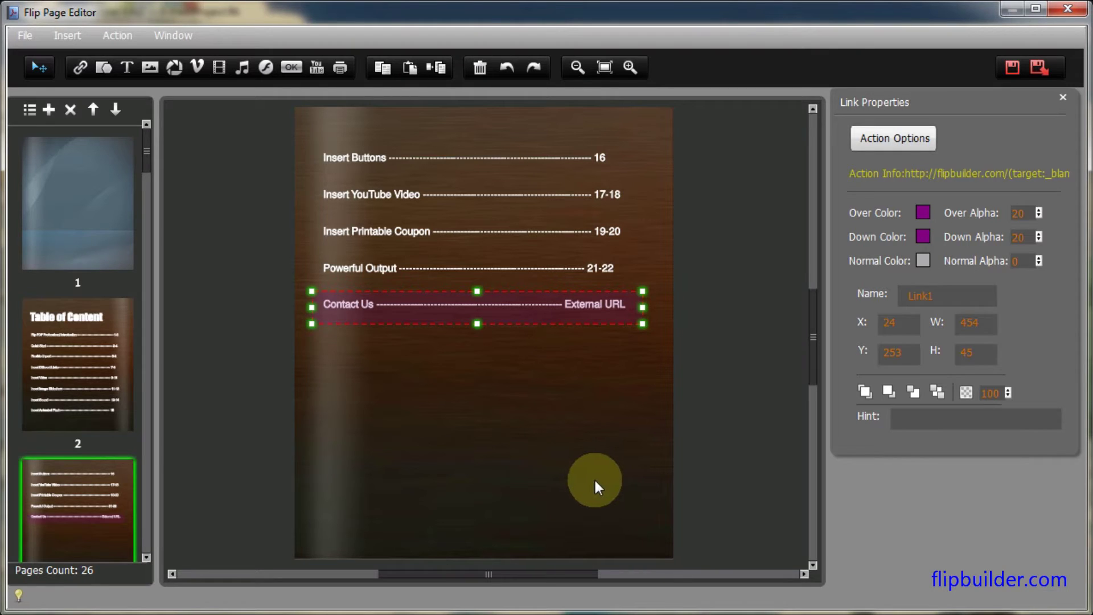
pyautogui.click(95, 391)
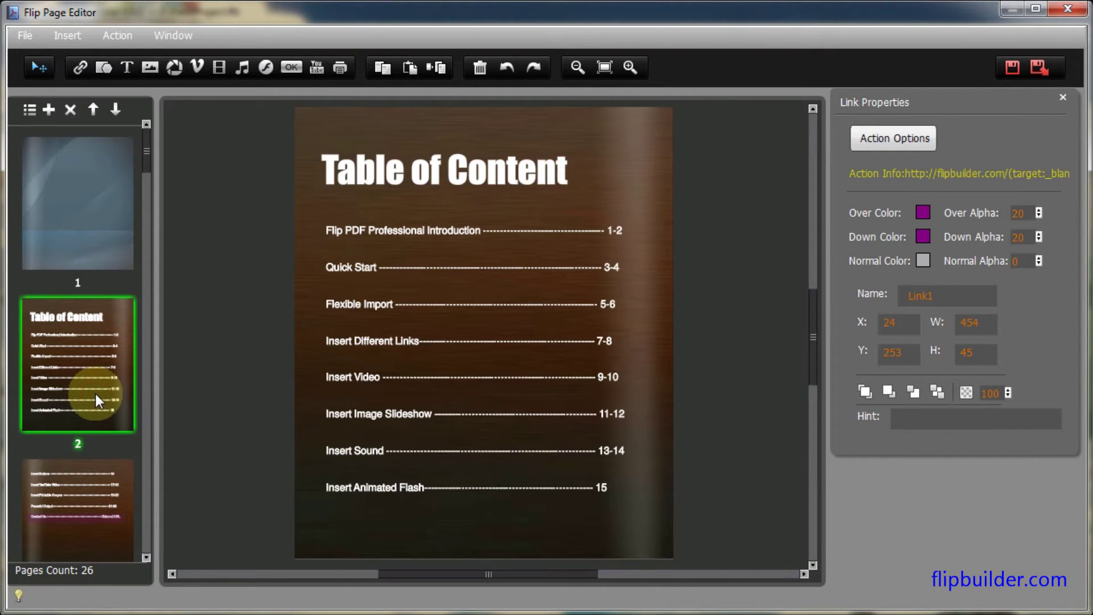
# Add a link over page 2's 'Insert Different Links' that opens flex-demo.flv in a Flash video window.
pyautogui.click(79, 72)
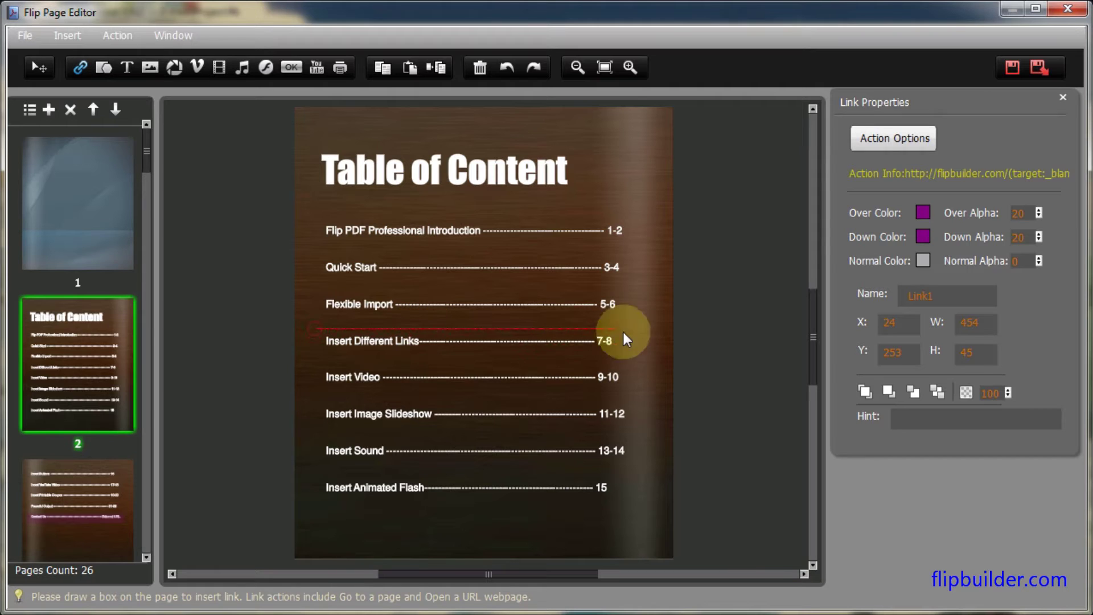
pyautogui.moveTo(314, 328); pyautogui.dragTo(638, 355)
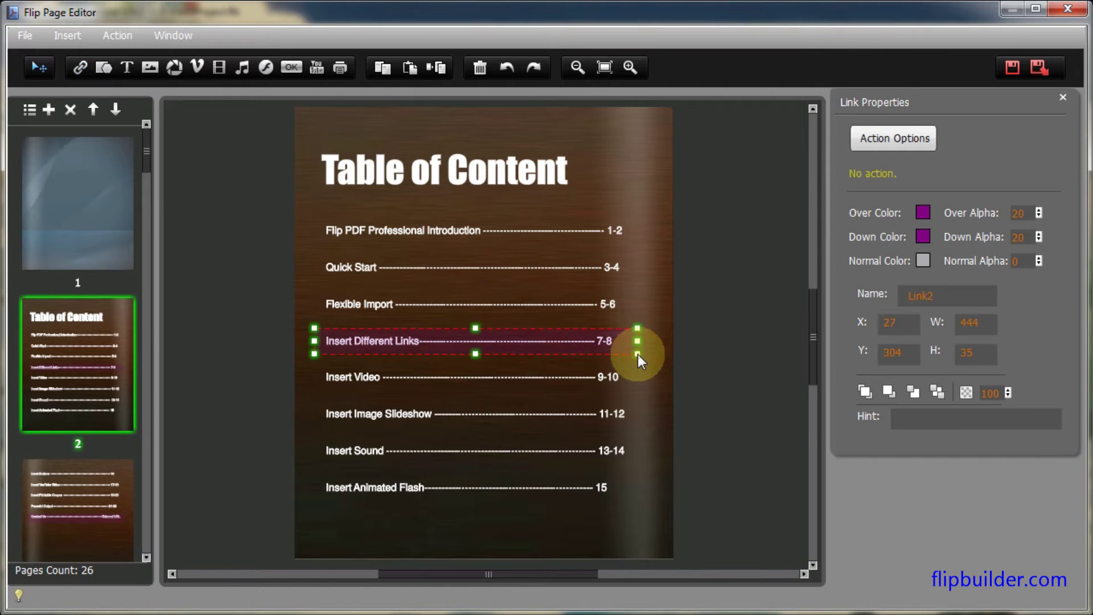
pyautogui.click(893, 139)
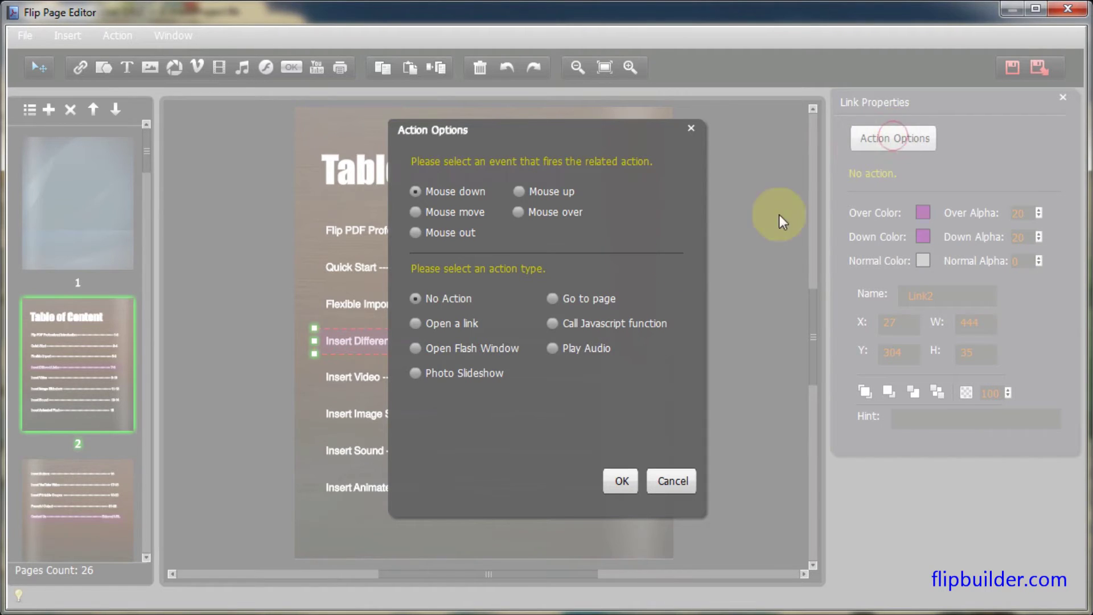
pyautogui.click(416, 348)
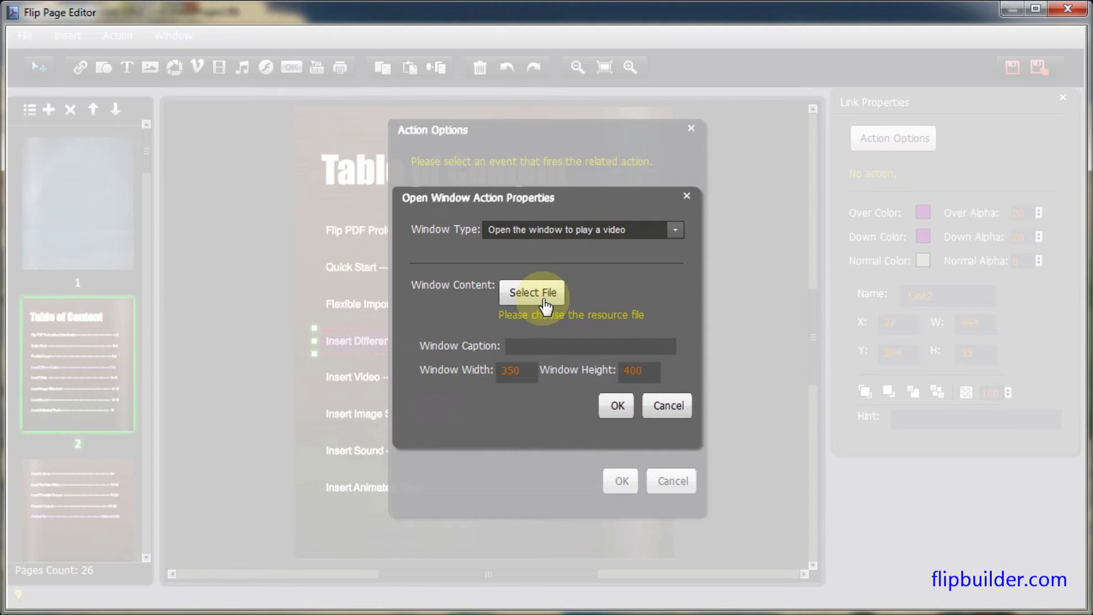
pyautogui.click(545, 301)
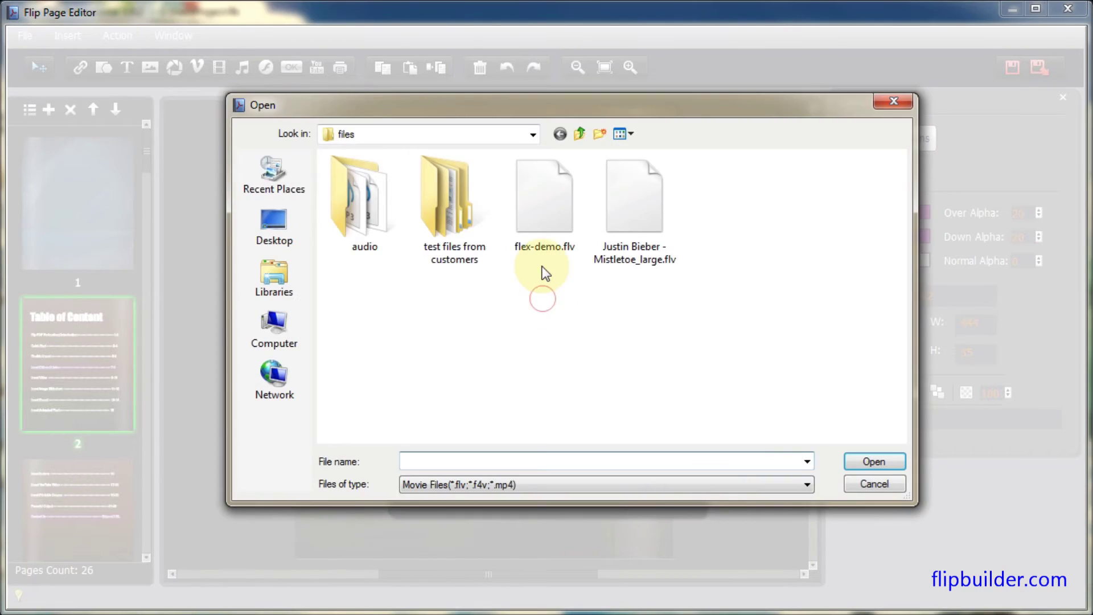
pyautogui.click(544, 205)
pyautogui.click(874, 461)
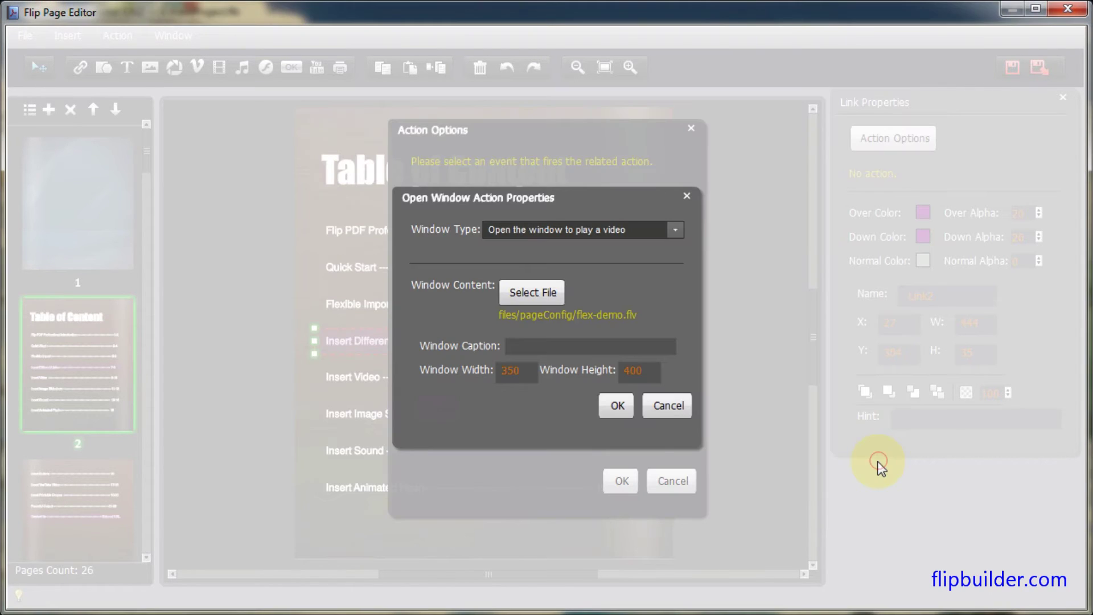
pyautogui.click(617, 407)
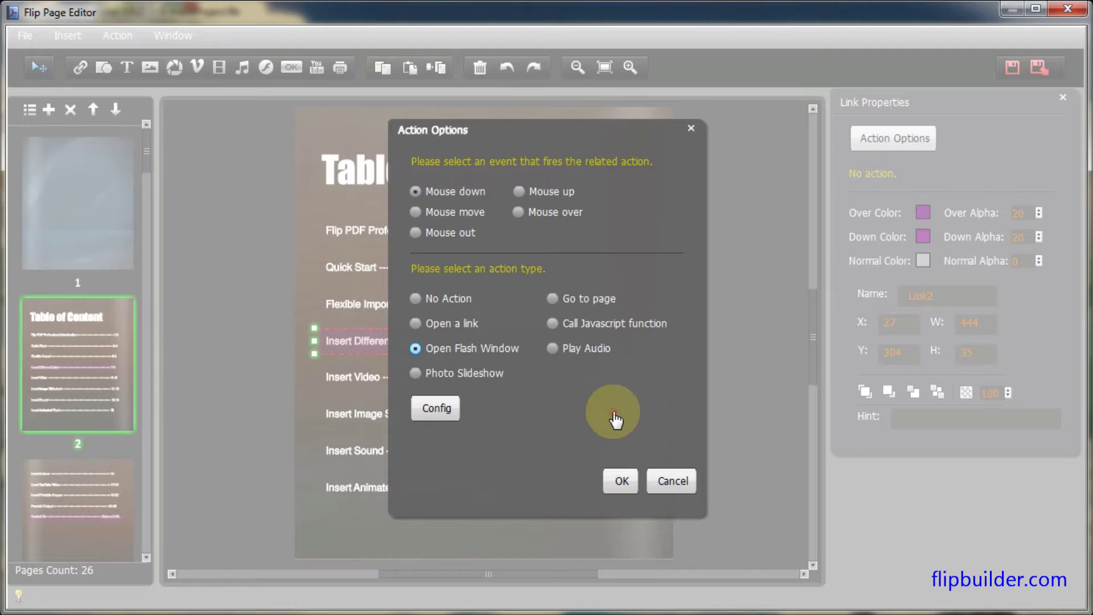
pyautogui.click(619, 480)
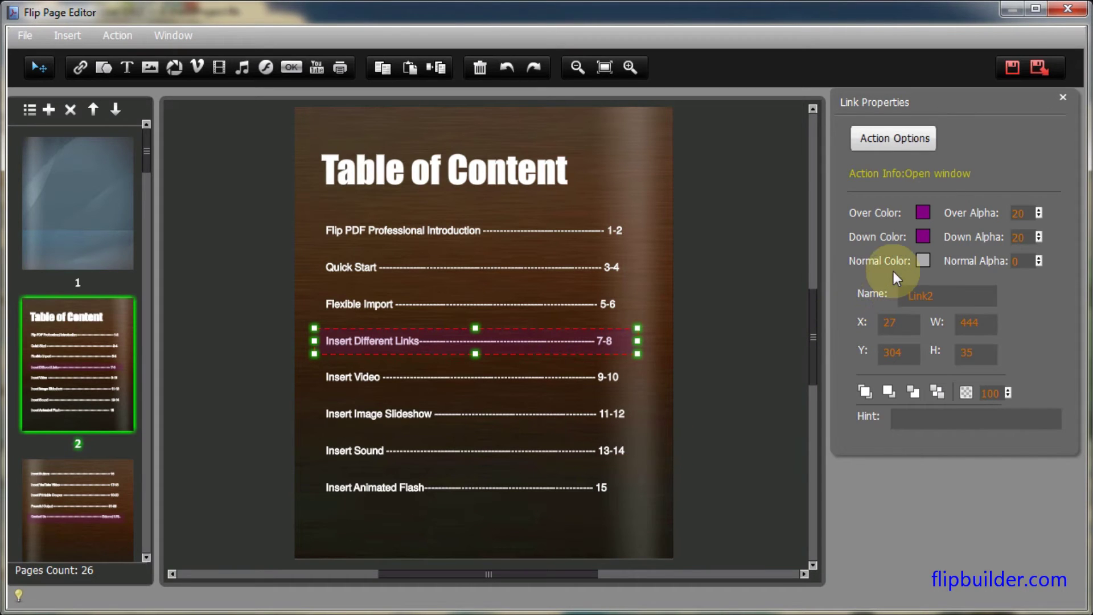
# Save and exit the editor, see the Contact Us link open flipbuilder.com, then return to the book.
pyautogui.click(1041, 75)
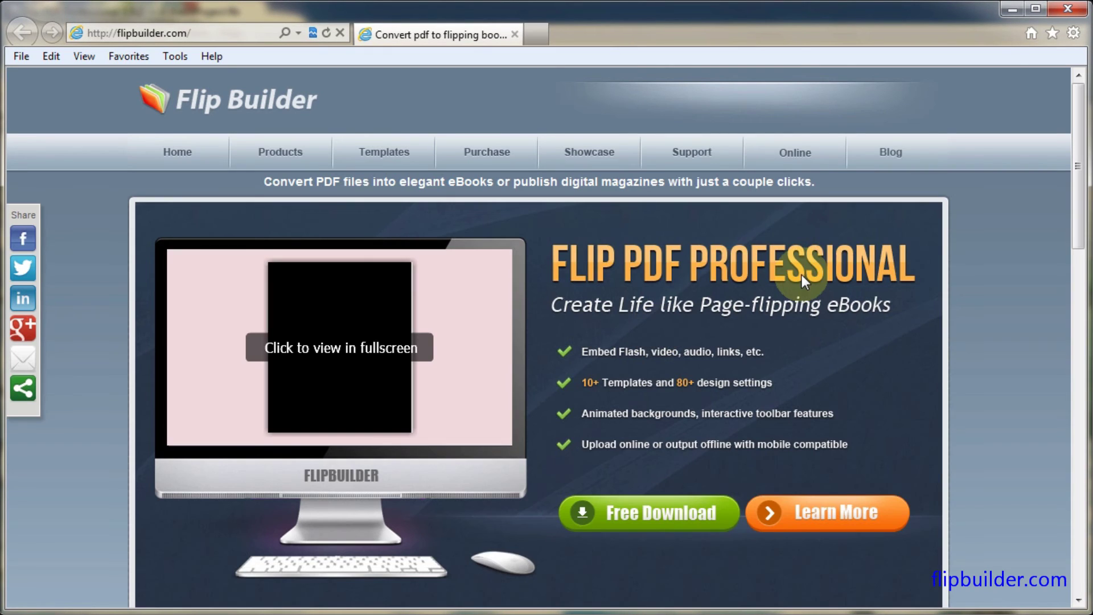
pyautogui.click(1010, 10)
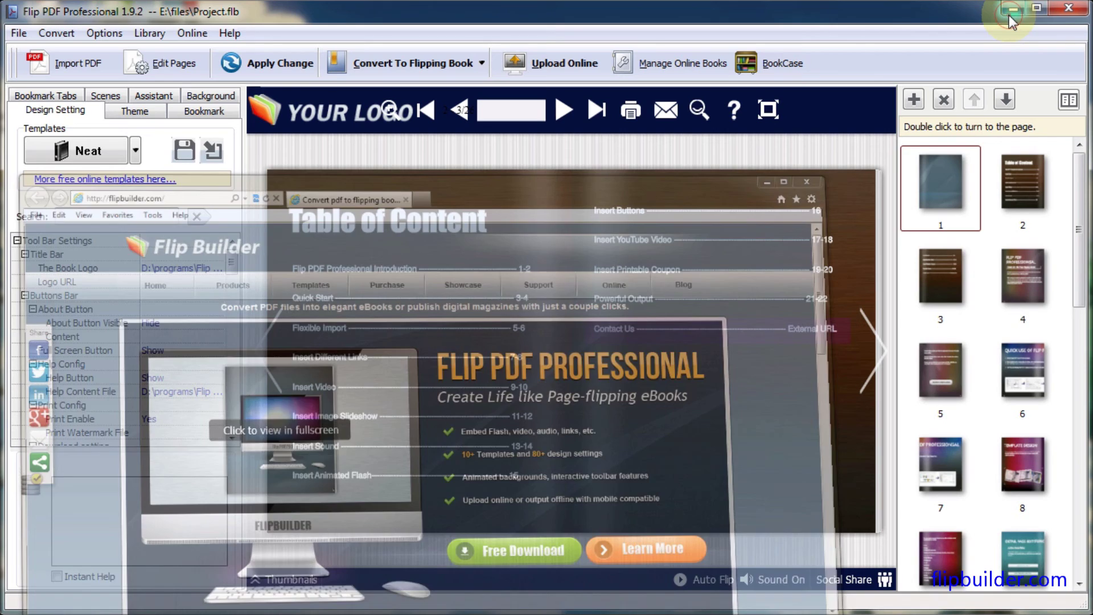
# Test 'Insert Different Links' in the preview, opening the pop-up window that plays the flex-demo video.
pyautogui.click(305, 356)
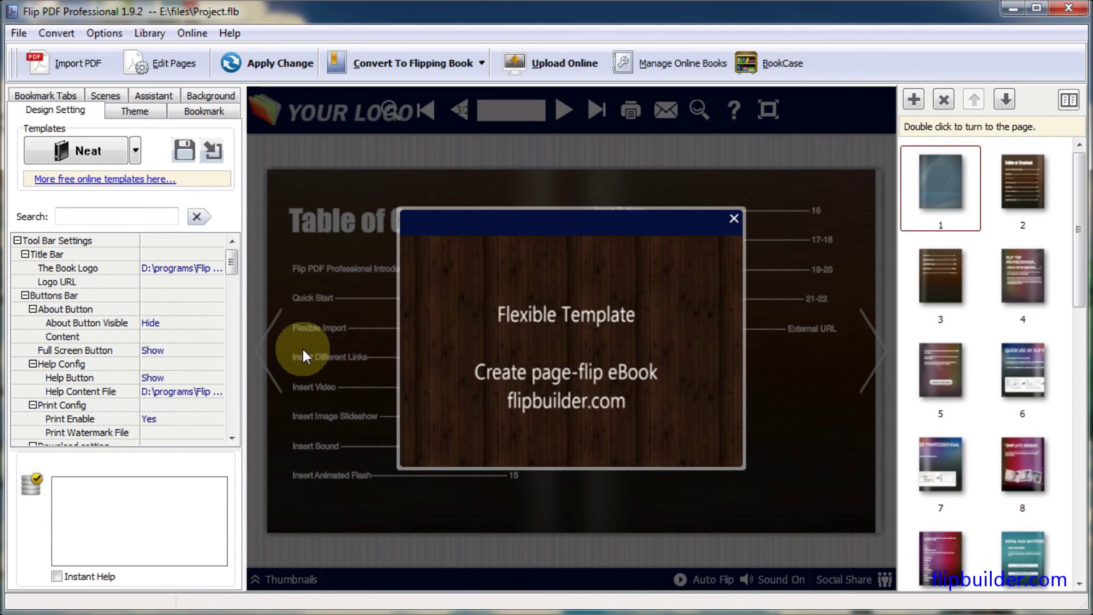
pyautogui.click(733, 219)
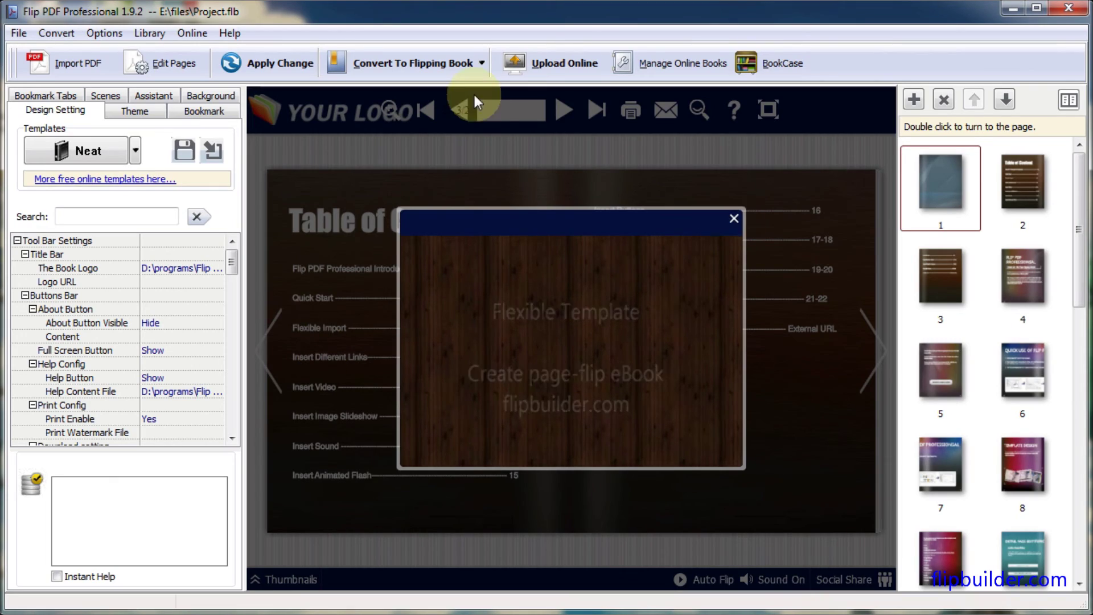